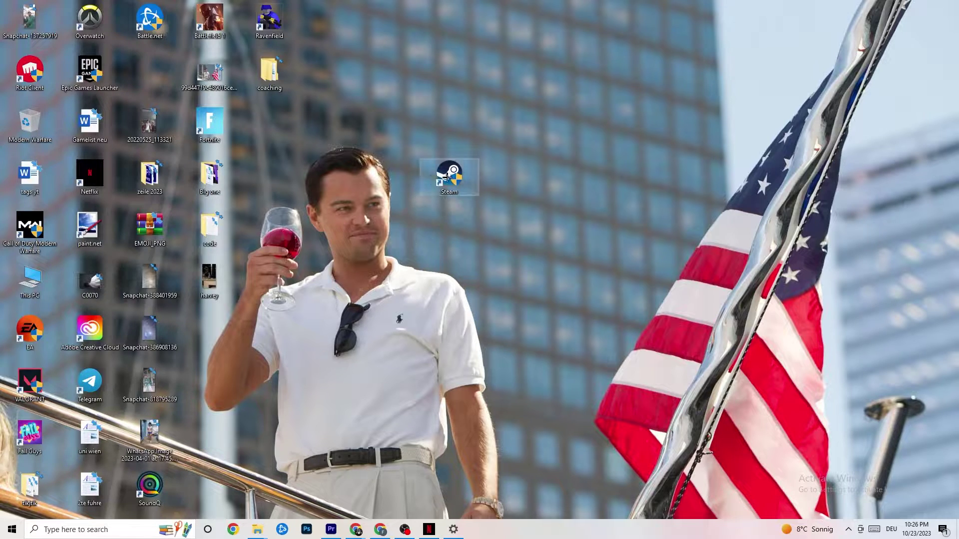
- Set the Steam shortcut to Windows 8 compatibility mode with Run as administrator, and confirm
{"action": "right_click", "coordinate": [447, 177]}
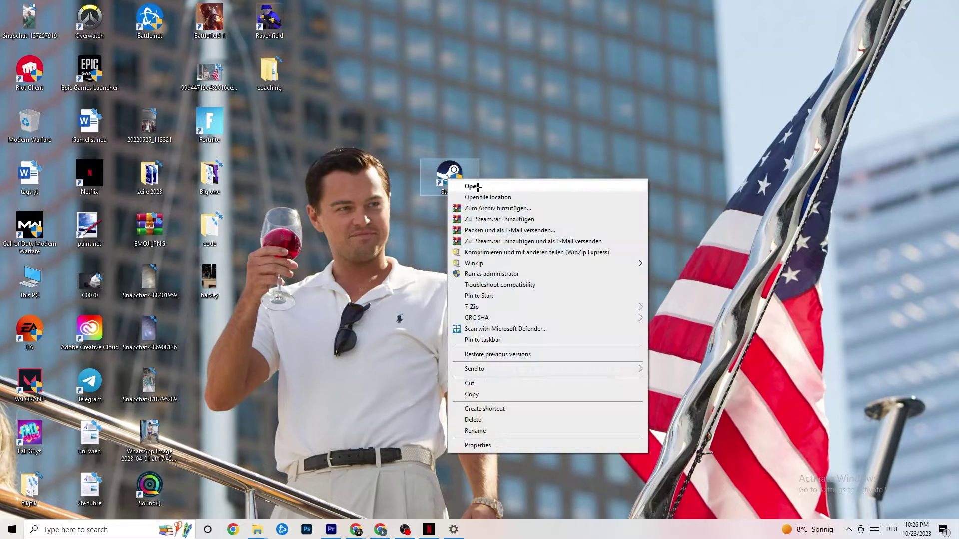
{"action": "left_click", "coordinate": [499, 447]}
{"action": "left_click_drag", "start_coordinate": [513, 186], "coordinate": [465, 112]}
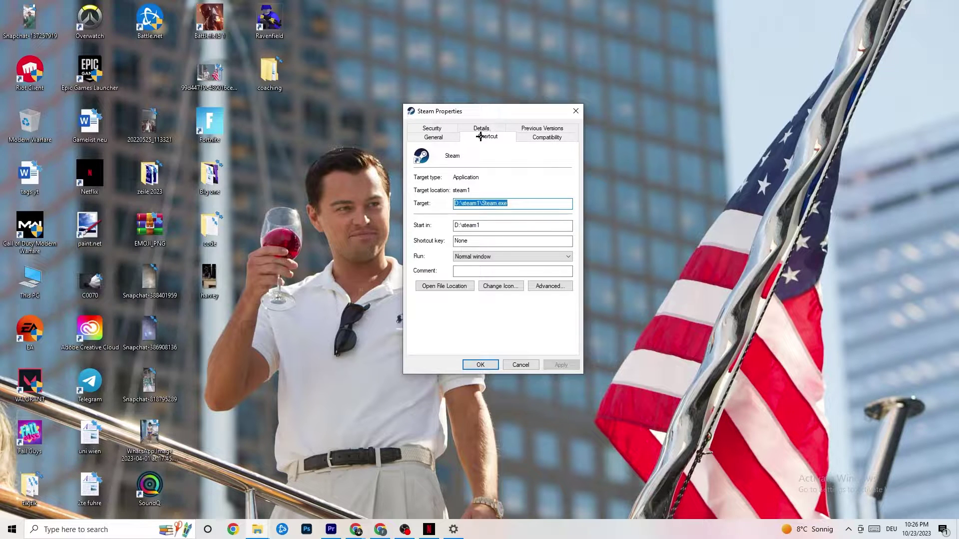
{"action": "left_click", "coordinate": [520, 136]}
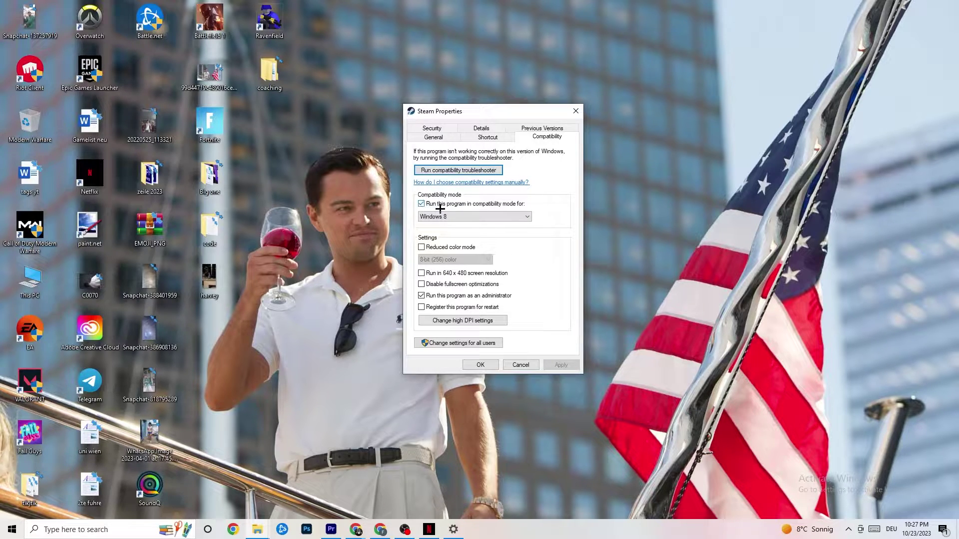
{"action": "left_click", "coordinate": [465, 215]}
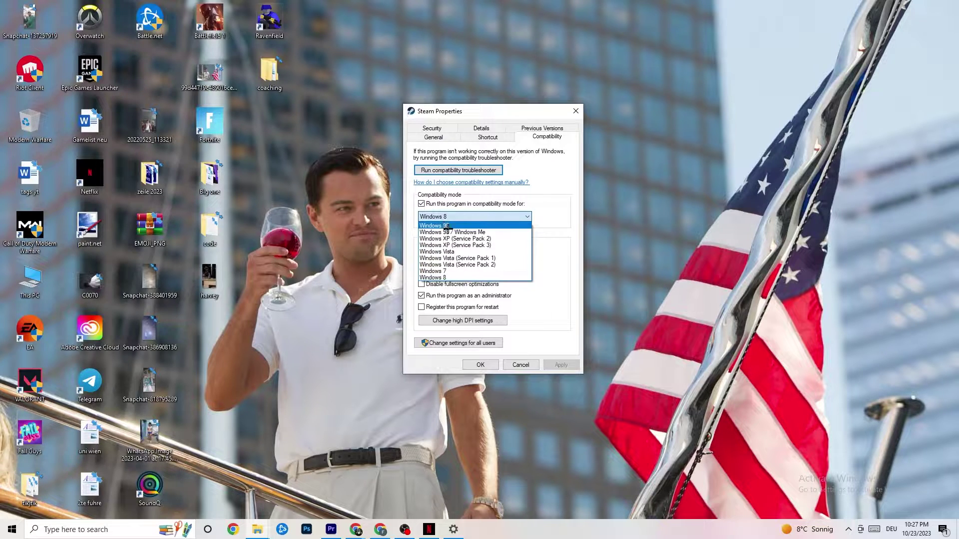
{"action": "left_click", "coordinate": [540, 243]}
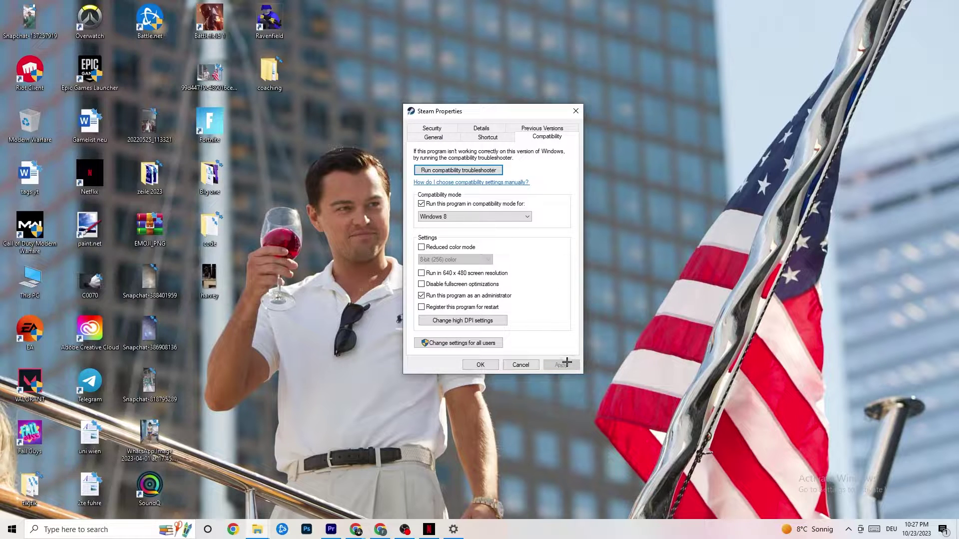
{"action": "left_click", "coordinate": [480, 364]}
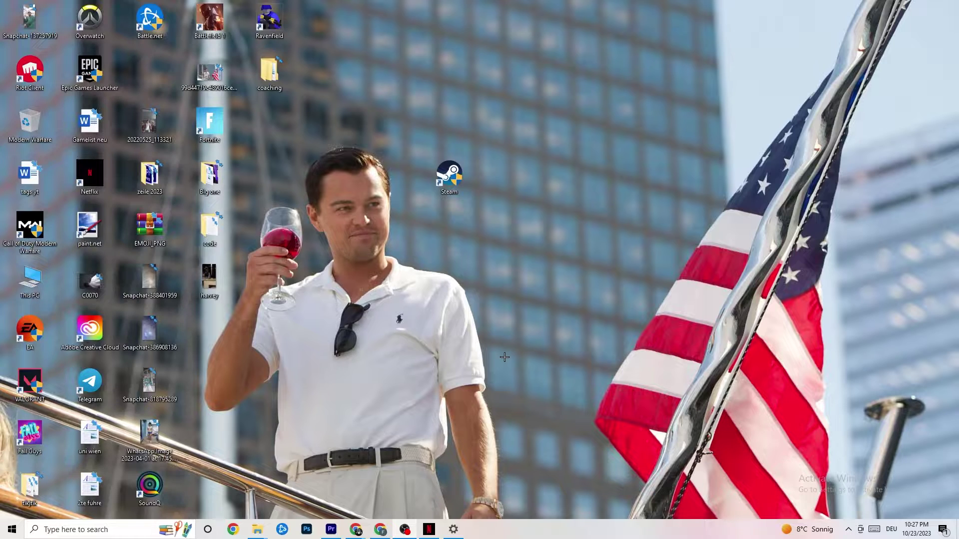
{"action": "left_click", "coordinate": [452, 173]}
{"action": "left_click", "coordinate": [3, 534]}
{"action": "left_click", "coordinate": [338, 481]}
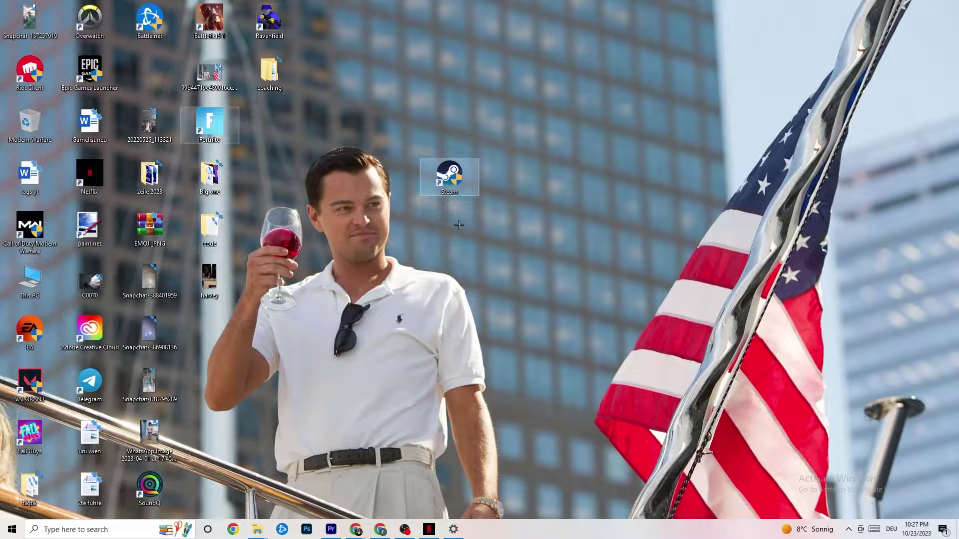
{"action": "right_click", "coordinate": [440, 182]}
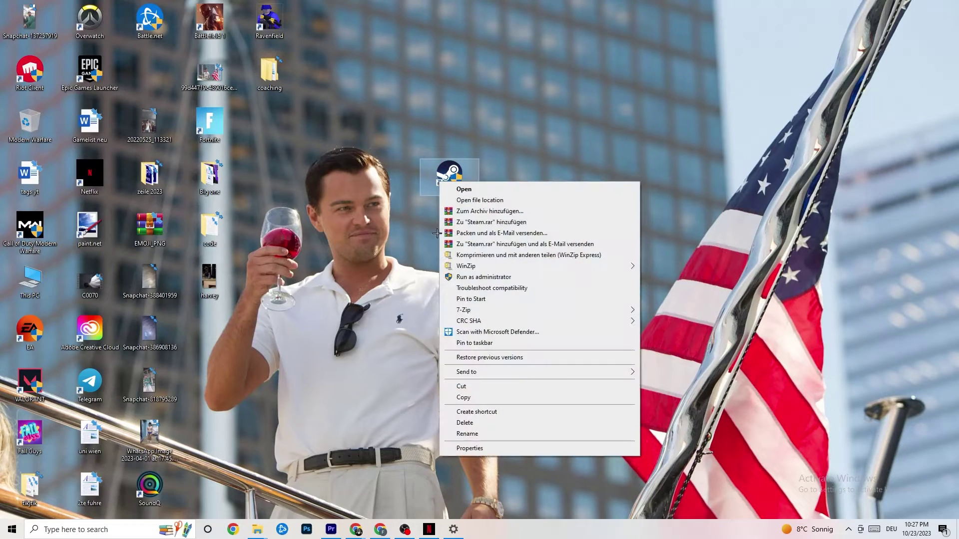
{"action": "left_click", "coordinate": [310, 280]}
{"action": "left_click", "coordinate": [388, 237]}
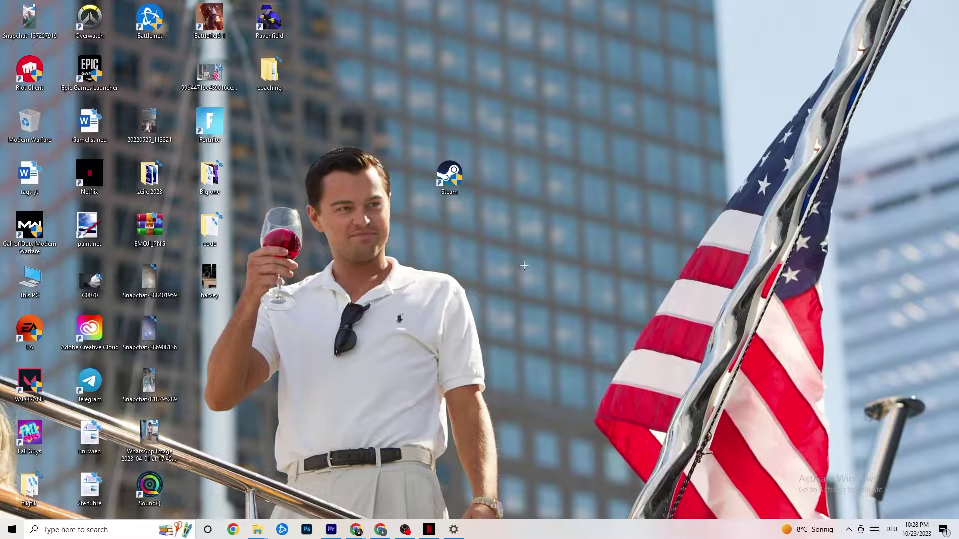
- Launch Task Manager from the taskbar menu and maximise it to full screen
{"action": "right_click", "coordinate": [533, 535]}
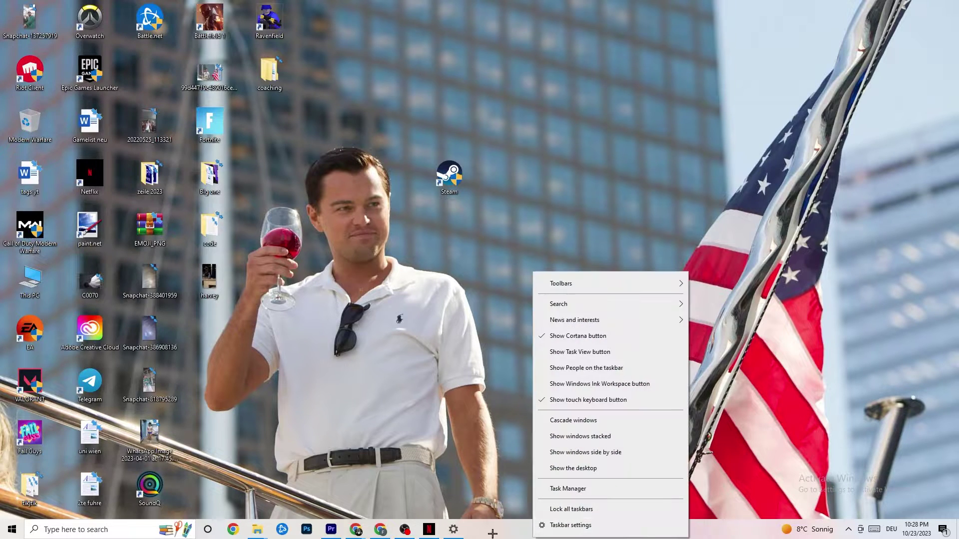
{"action": "left_click", "coordinate": [577, 490]}
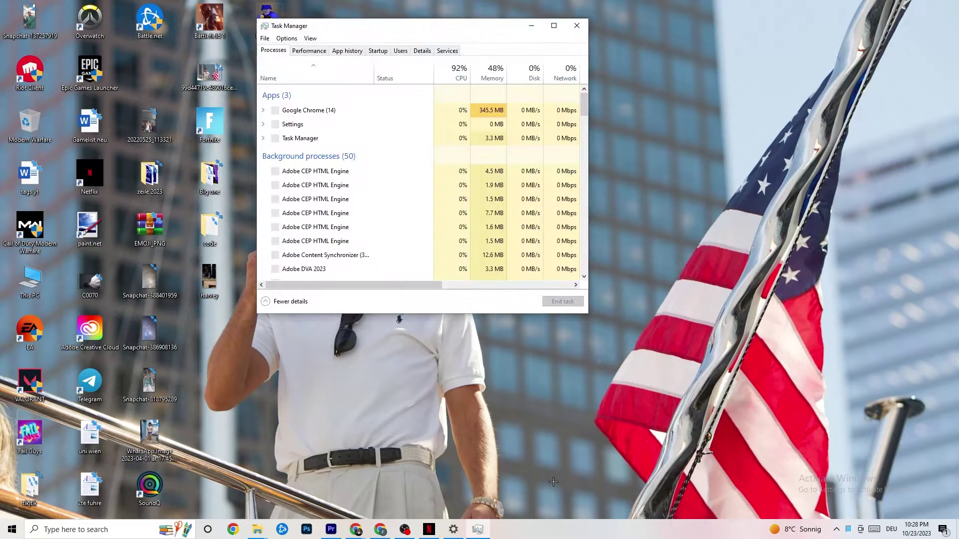
{"action": "left_click", "coordinate": [552, 27]}
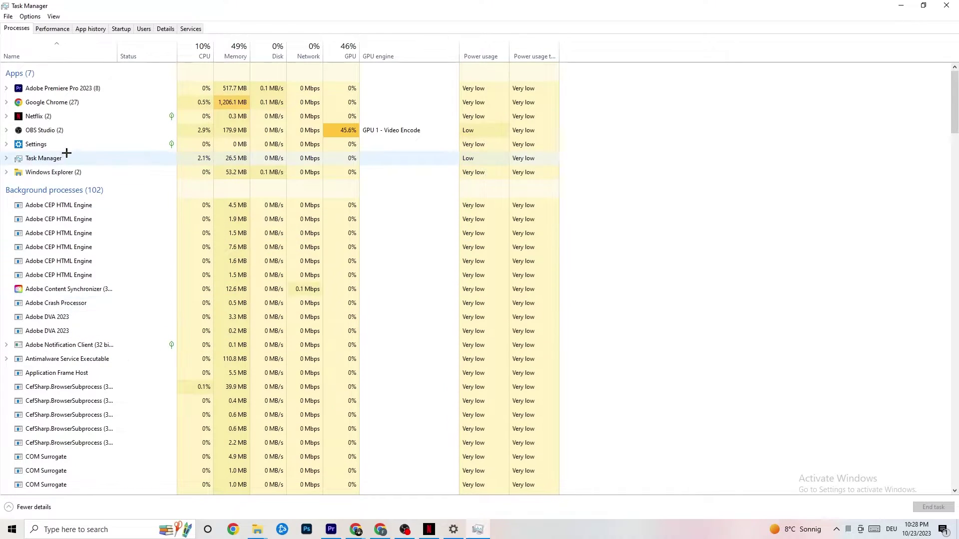
- Look at Google Chrome's process options without ending it, then show the Details list
{"action": "right_click", "coordinate": [70, 102]}
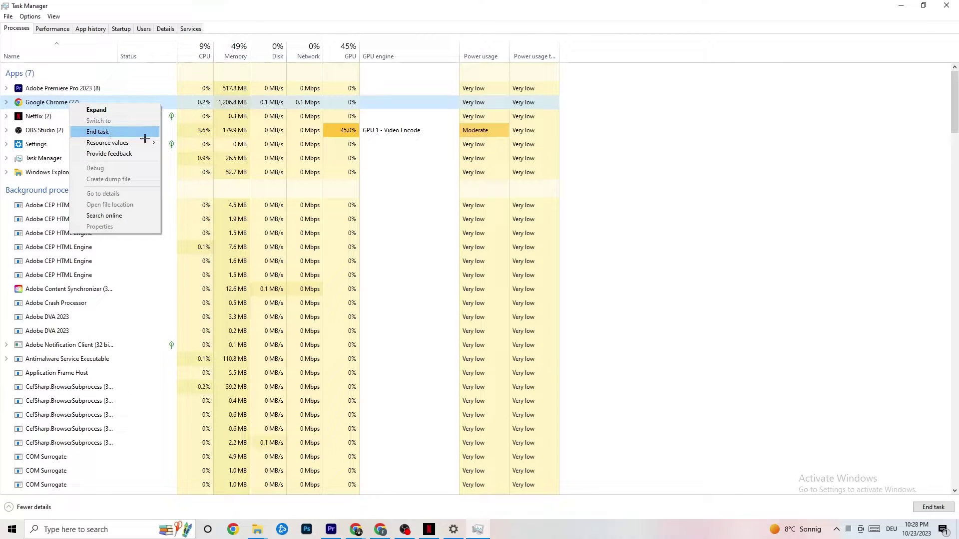
{"action": "left_click", "coordinate": [684, 120]}
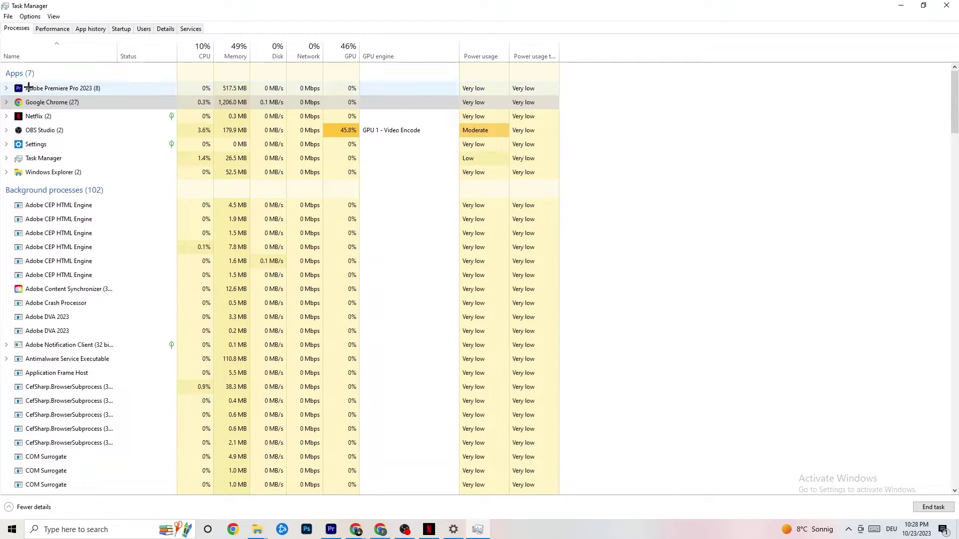
{"action": "left_click", "coordinate": [165, 29]}
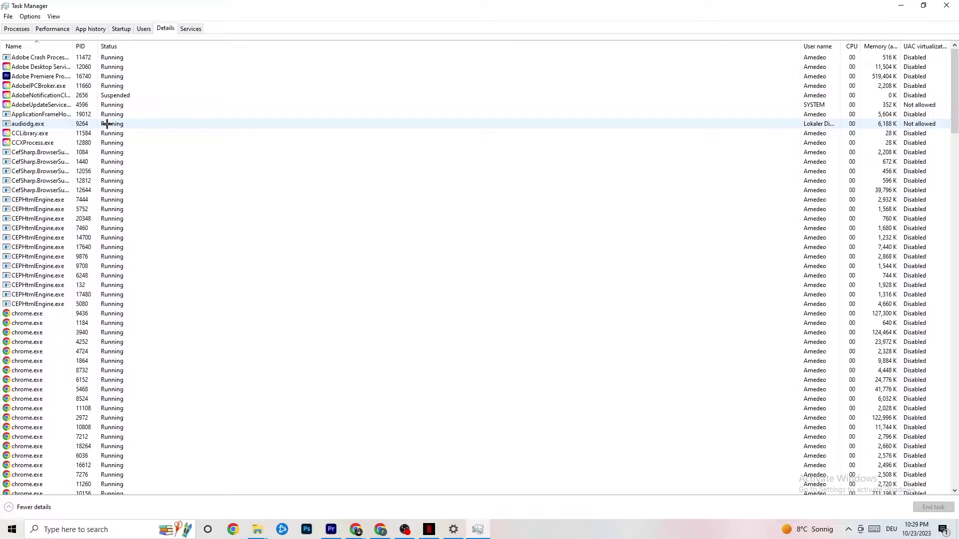
{"action": "right_click", "coordinate": [51, 79]}
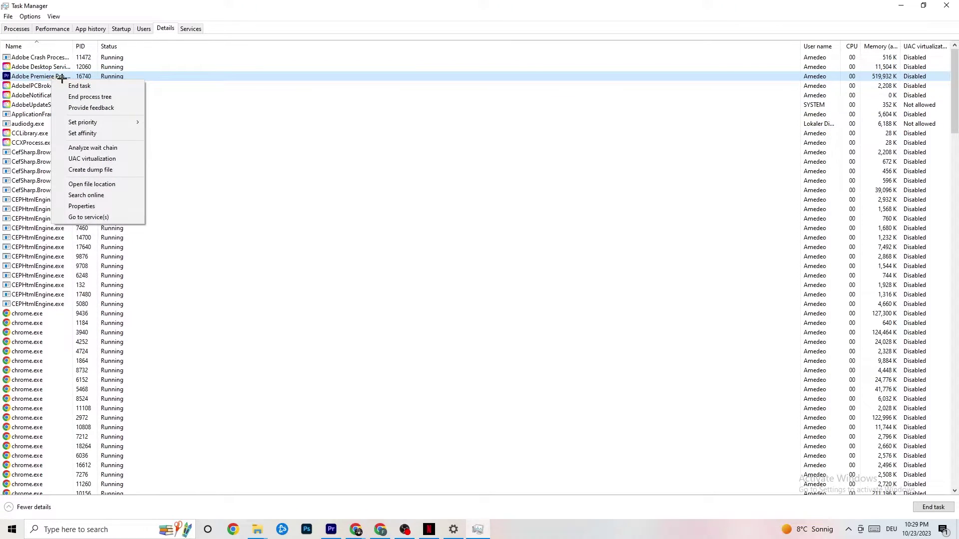
{"action": "mouse_move", "coordinate": [90, 123]}
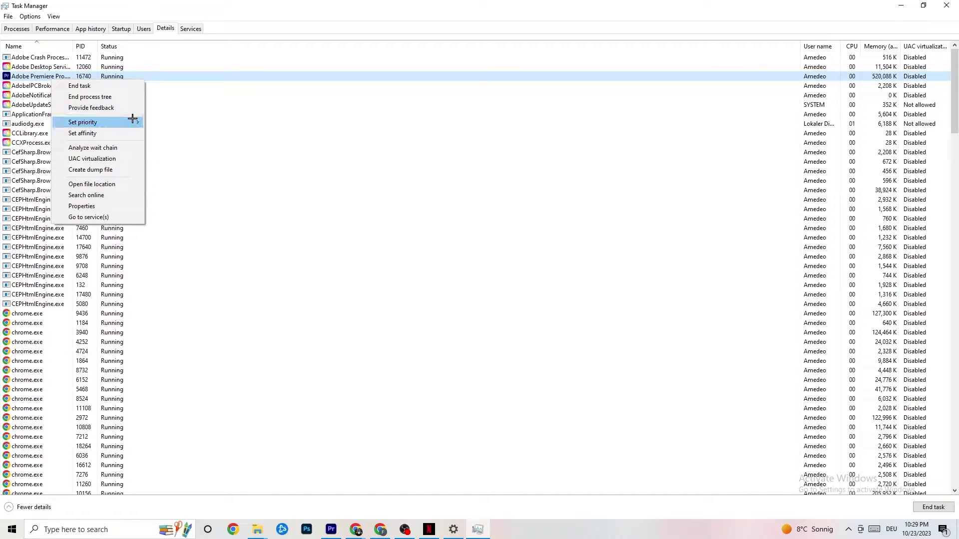
{"action": "mouse_move", "coordinate": [132, 119]}
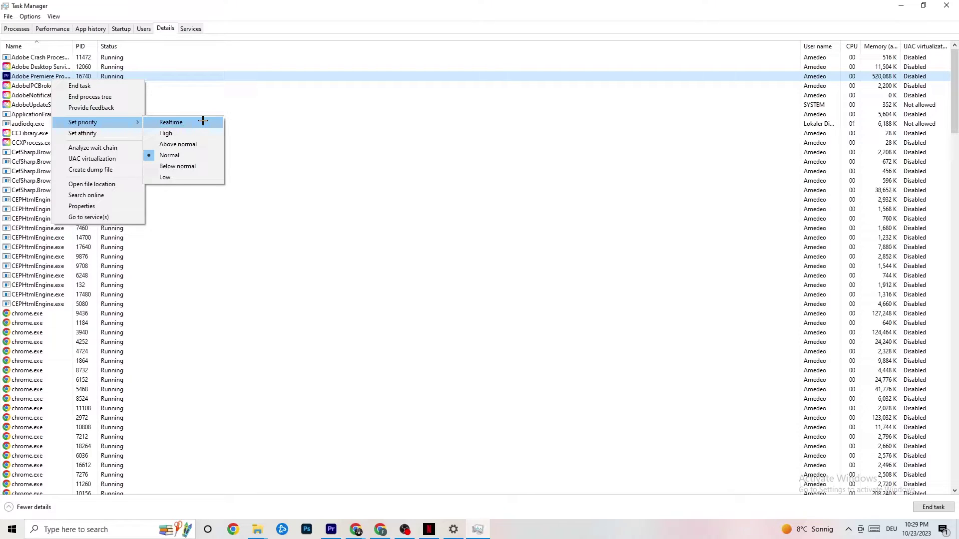
{"action": "left_click", "coordinate": [259, 105]}
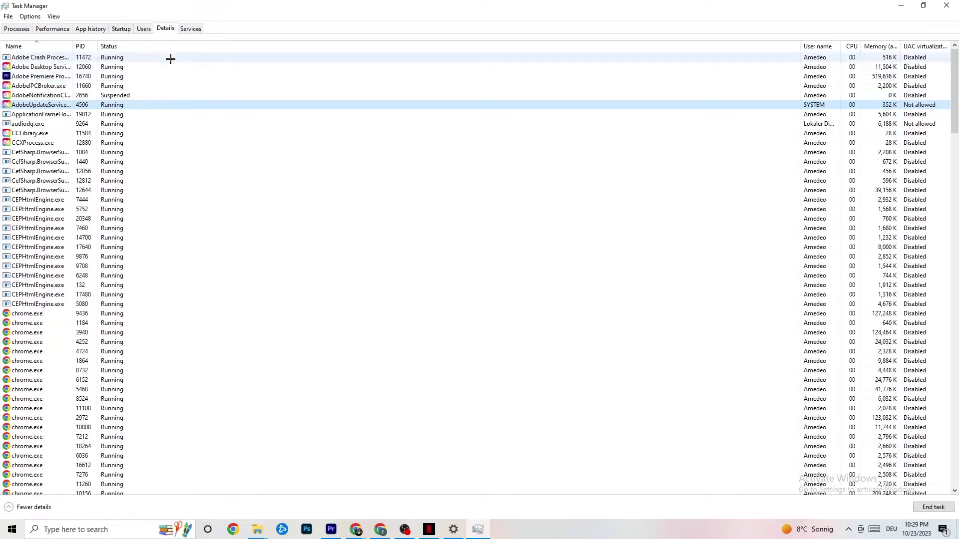
- Review the Startup apps list, including the Razer Synapse entry, then close Task Manager
{"action": "left_click", "coordinate": [121, 28]}
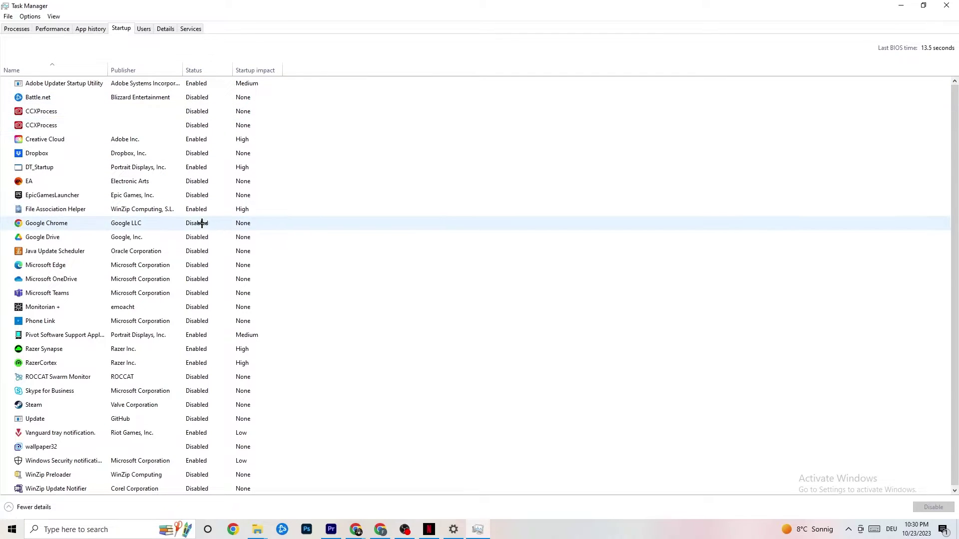
{"action": "right_click", "coordinate": [194, 350]}
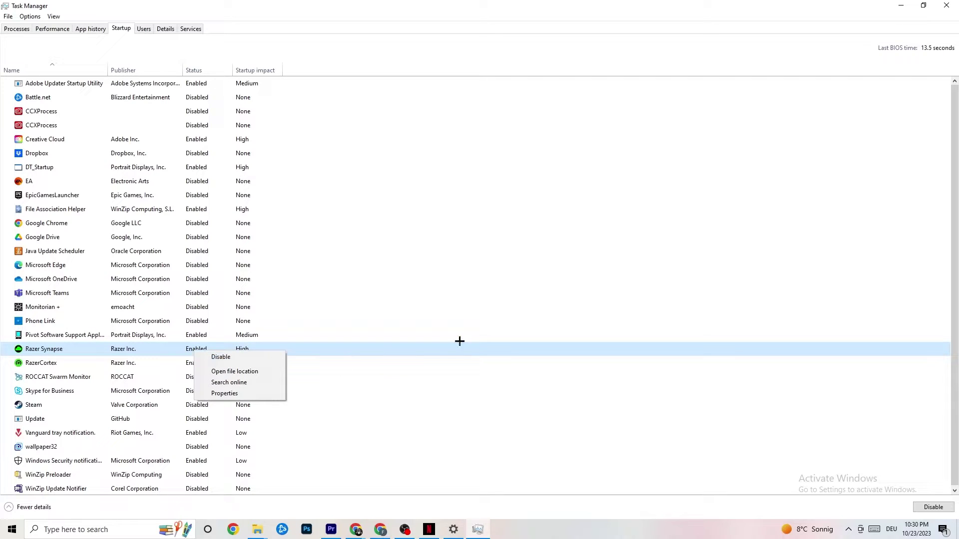
{"action": "key", "text": "Escape"}
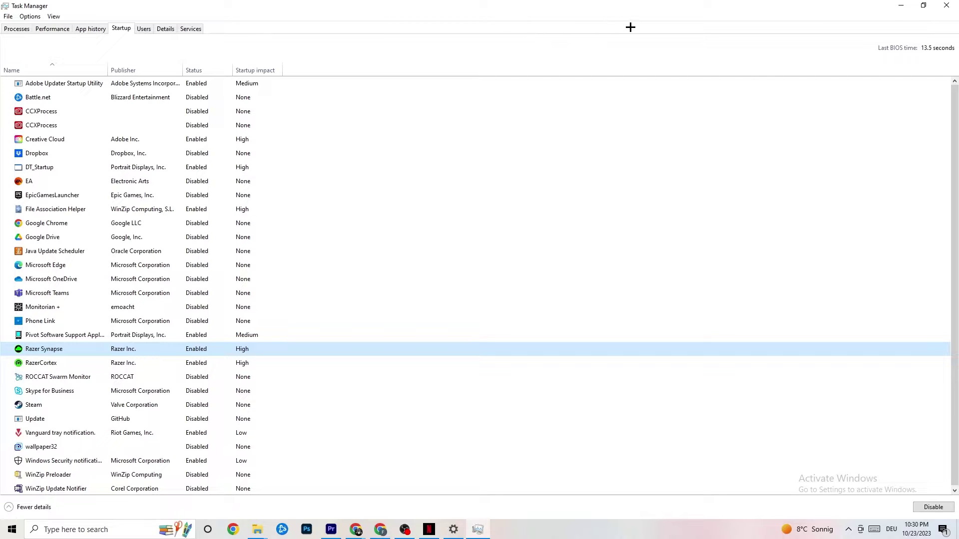
{"action": "left_click", "coordinate": [945, 5]}
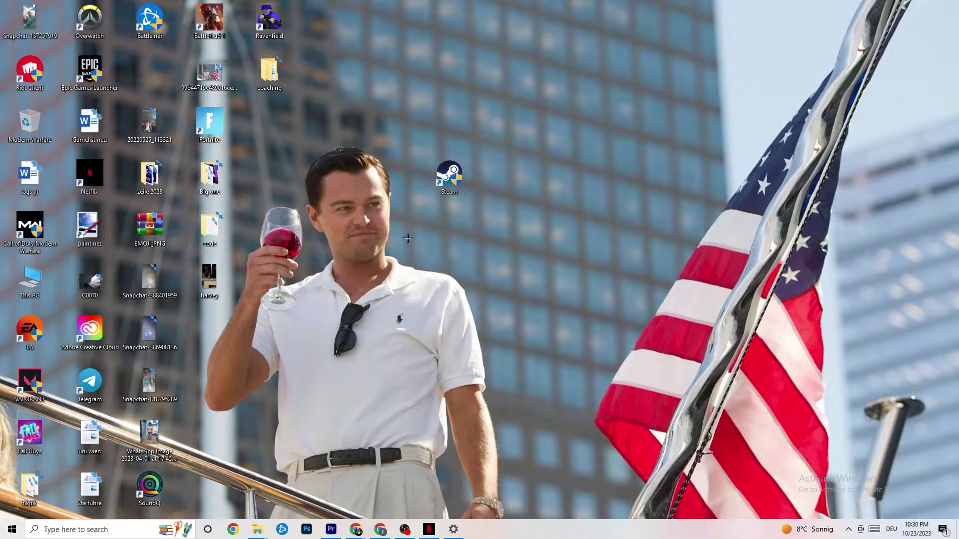
- Go to System > Display in Settings and keep display scaling at 100% (Recommended)
{"action": "left_click", "coordinate": [8, 533]}
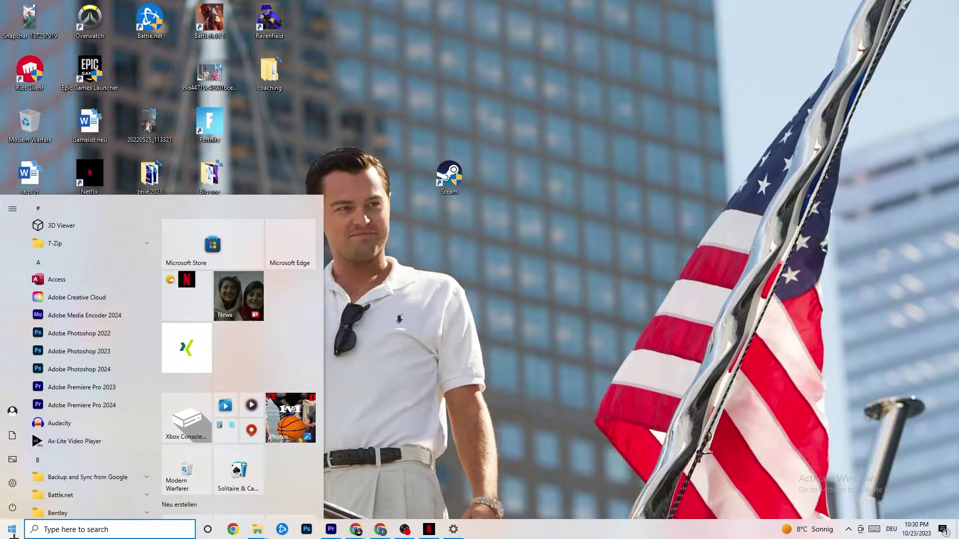
{"action": "left_click", "coordinate": [13, 483]}
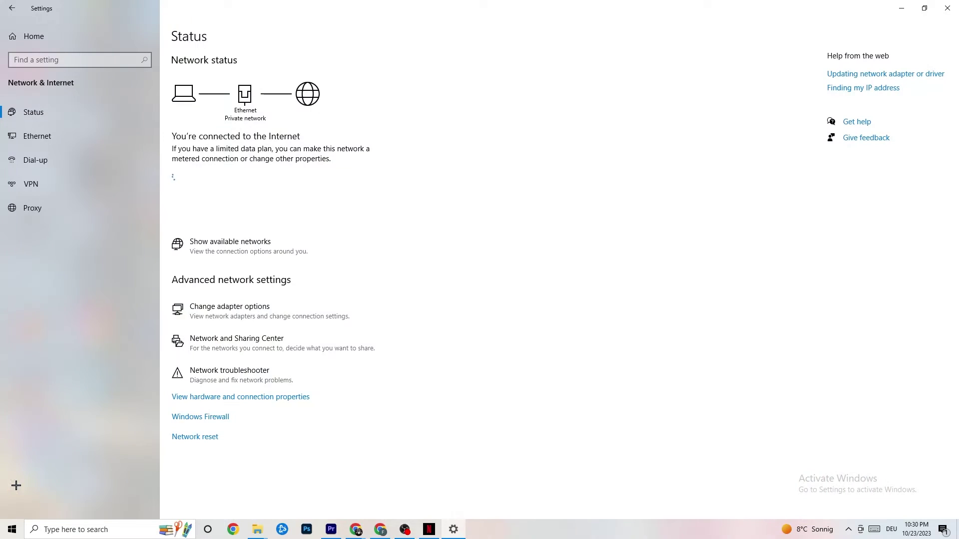
{"action": "left_click", "coordinate": [31, 35]}
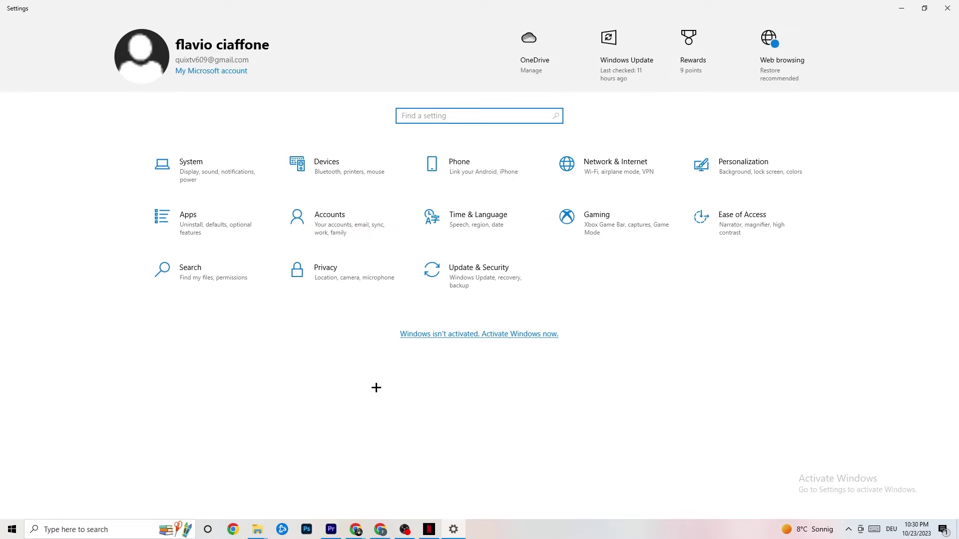
{"action": "left_click", "coordinate": [209, 169]}
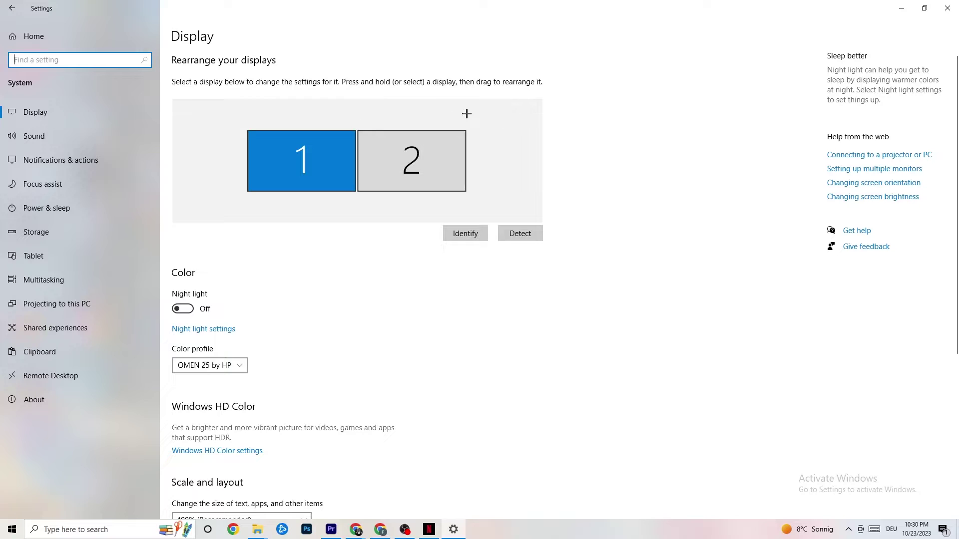
{"action": "scroll", "coordinate": [466, 109], "scroll_direction": "down", "scroll_amount": 5}
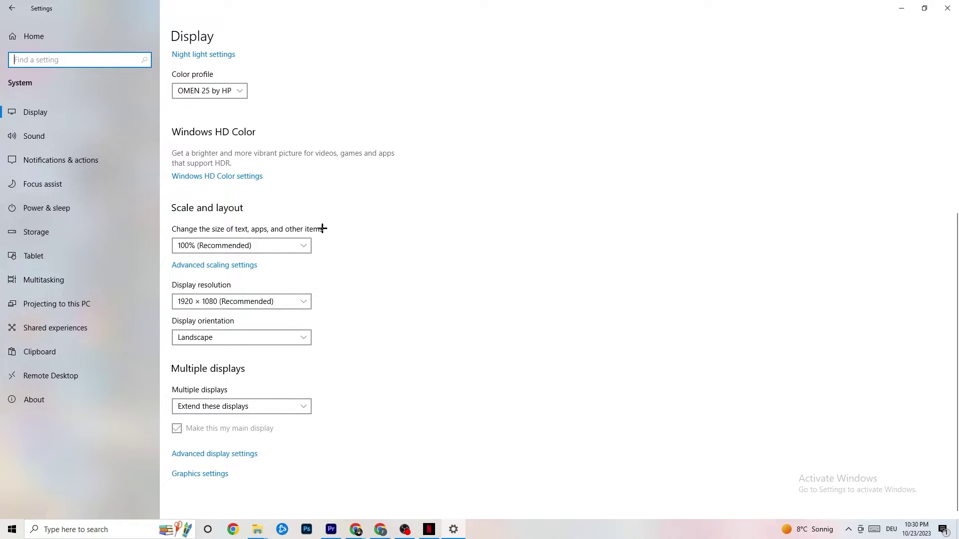
{"action": "left_click", "coordinate": [280, 243]}
{"action": "left_click", "coordinate": [366, 193]}
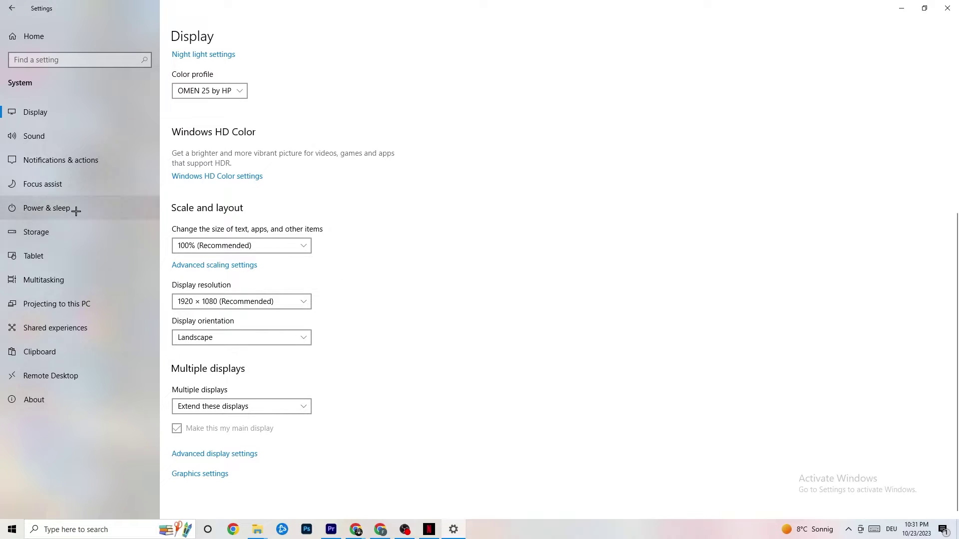
- Review the additional power plans from Power & sleep, leaving the Balanced plan active
{"action": "left_click", "coordinate": [60, 206]}
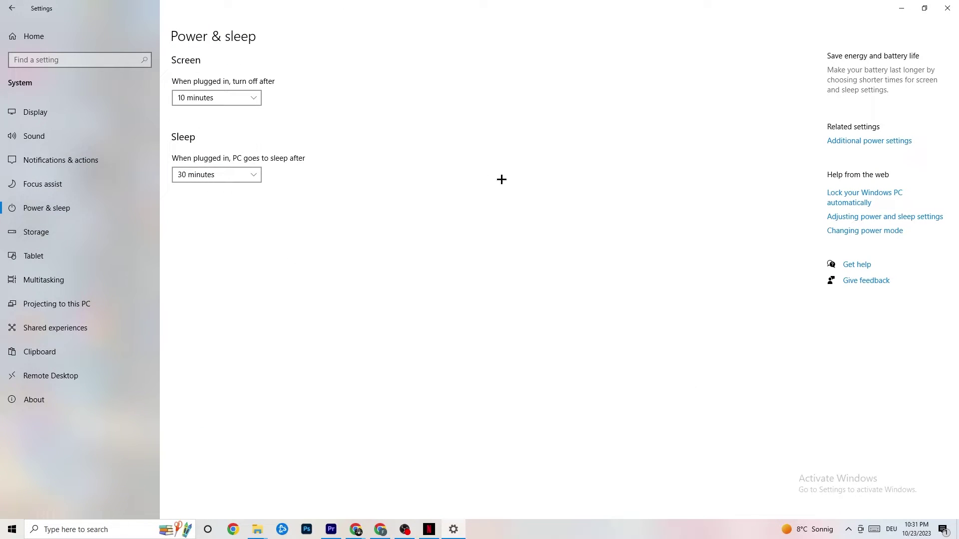
{"action": "left_click", "coordinate": [888, 138]}
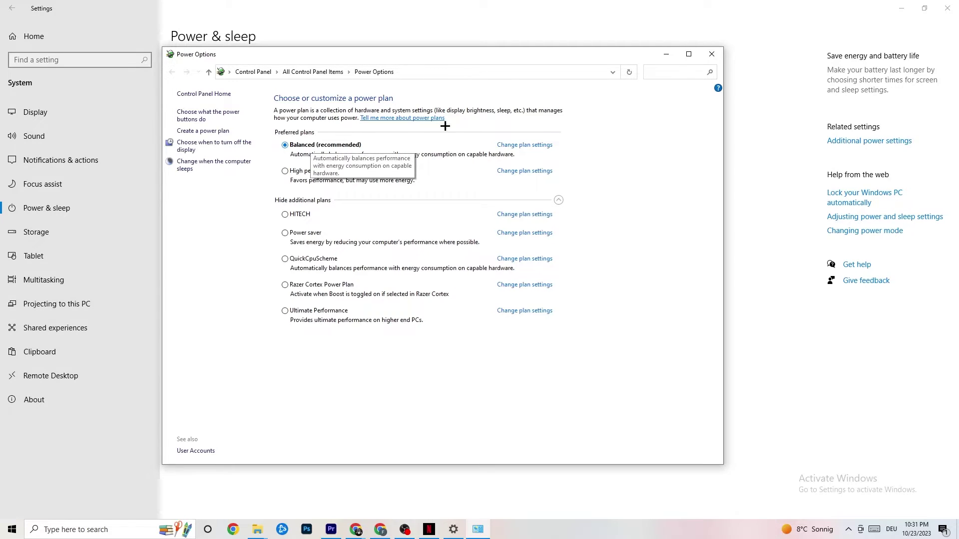
{"action": "left_click", "coordinate": [710, 54]}
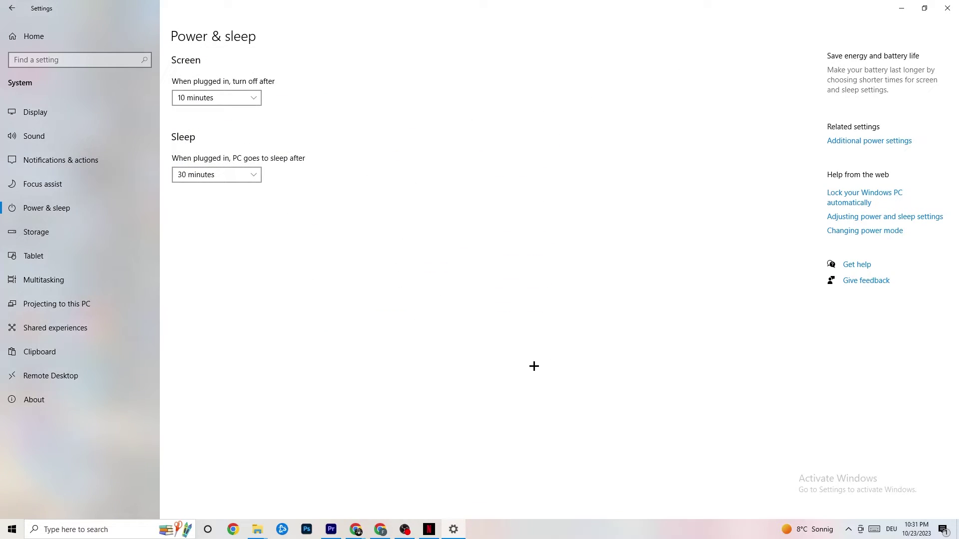
- Keep Storage Sense running every week, with 14-day recycle bin and 60-day Downloads cleanup
{"action": "left_click", "coordinate": [73, 232]}
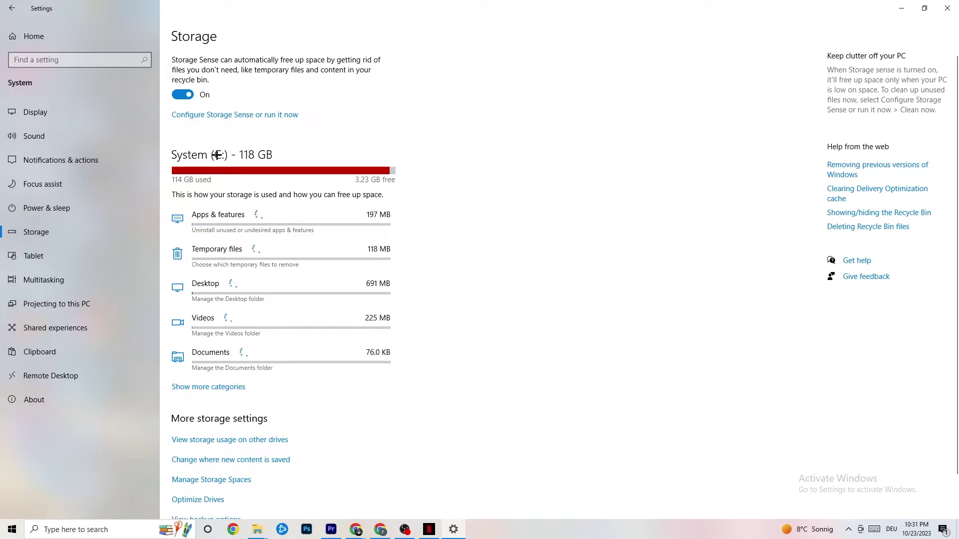
{"action": "left_click", "coordinate": [227, 115]}
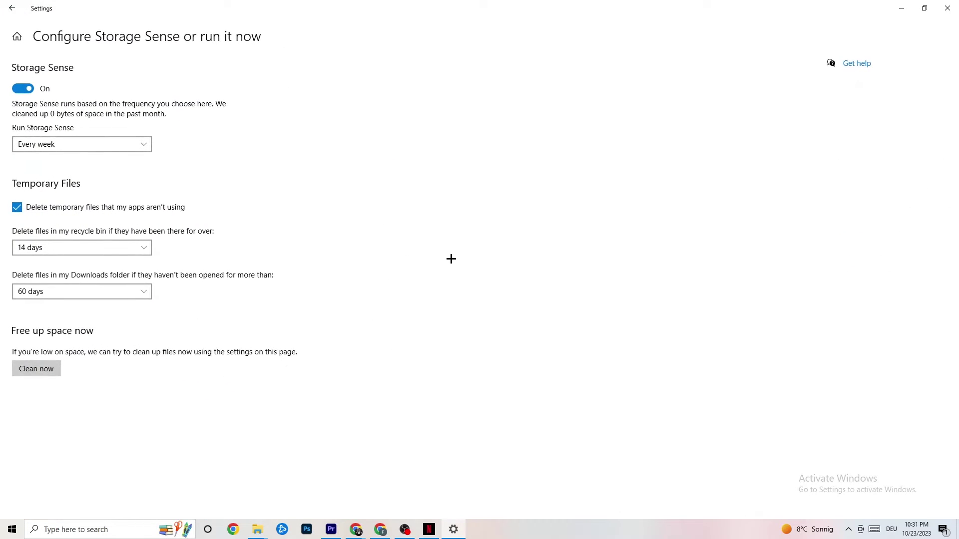
{"action": "left_click", "coordinate": [107, 145]}
{"action": "left_click", "coordinate": [107, 147]}
{"action": "left_click", "coordinate": [87, 144]}
{"action": "left_click", "coordinate": [320, 165]}
{"action": "left_click", "coordinate": [113, 248]}
{"action": "left_click", "coordinate": [229, 216]}
{"action": "left_click", "coordinate": [125, 292]}
{"action": "left_click", "coordinate": [408, 243]}
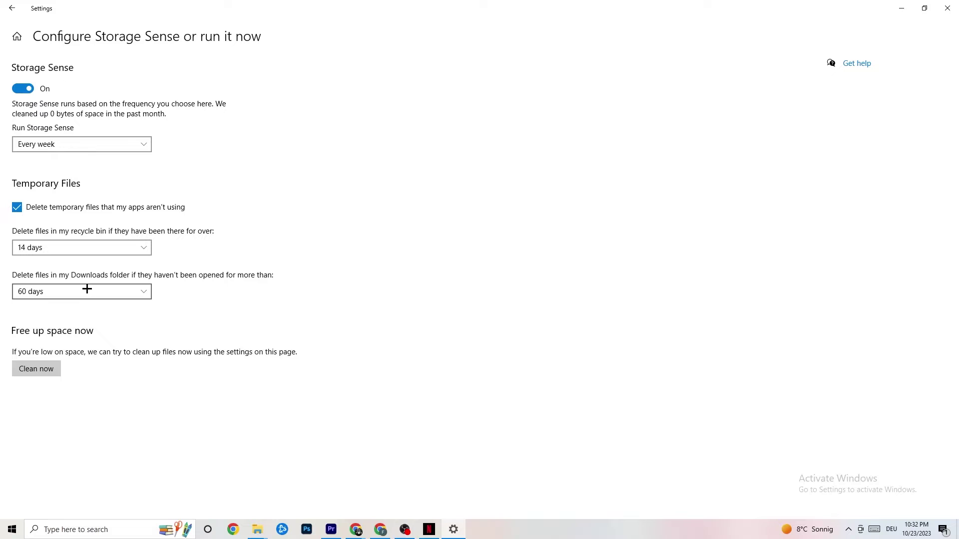
- Go from Settings home to Gaming and show the Captures page with background recording off
{"action": "left_click", "coordinate": [9, 4]}
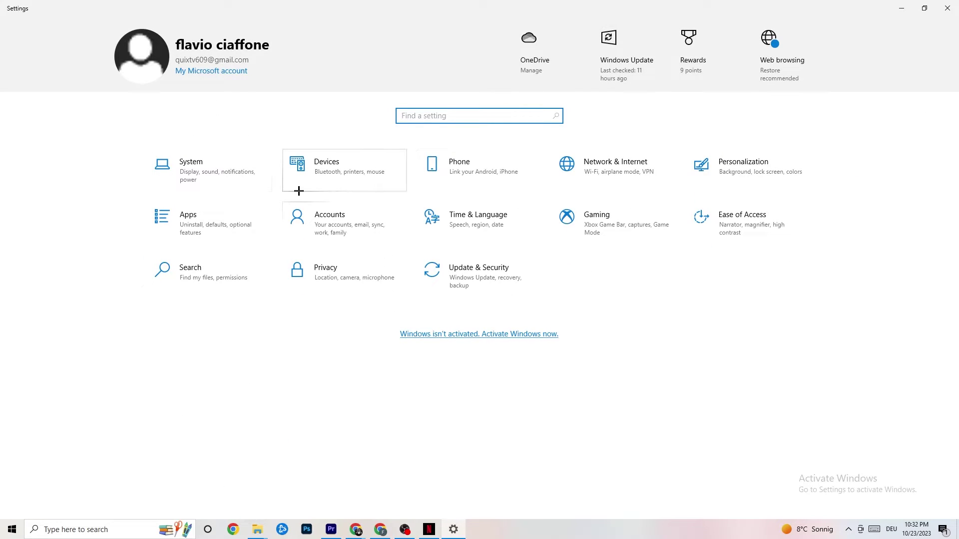
{"action": "left_click", "coordinate": [639, 228]}
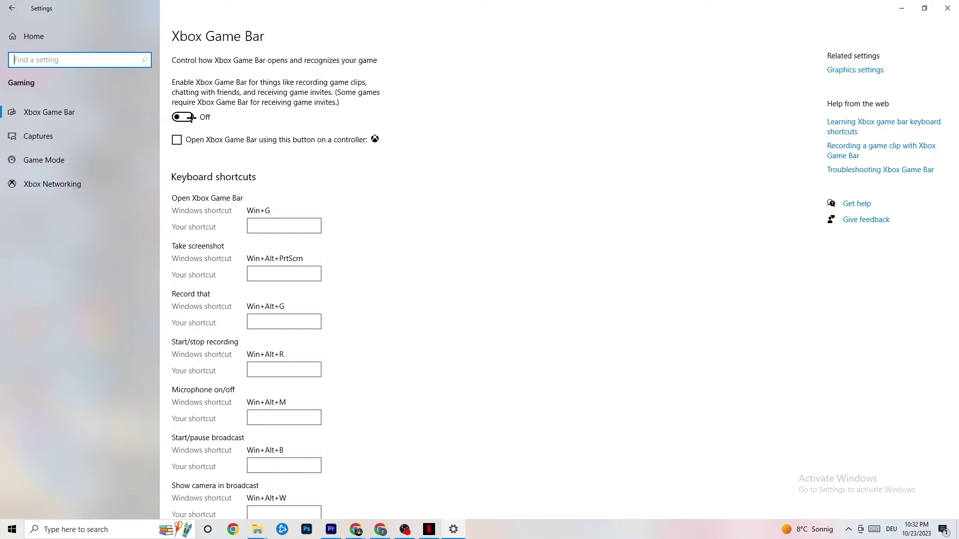
{"action": "left_click", "coordinate": [75, 139]}
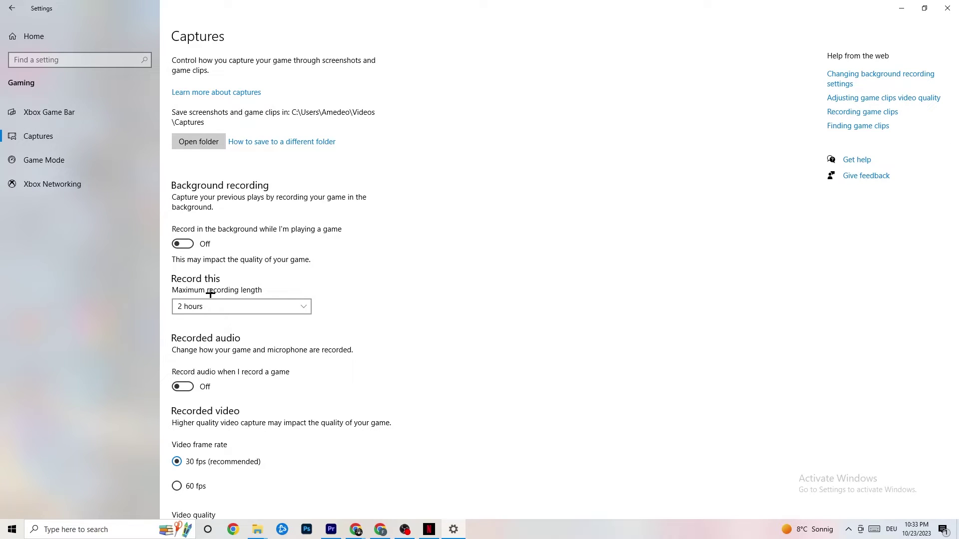
- Verify the Game Mode toggle is On, then go back to Settings home
{"action": "left_click", "coordinate": [85, 160]}
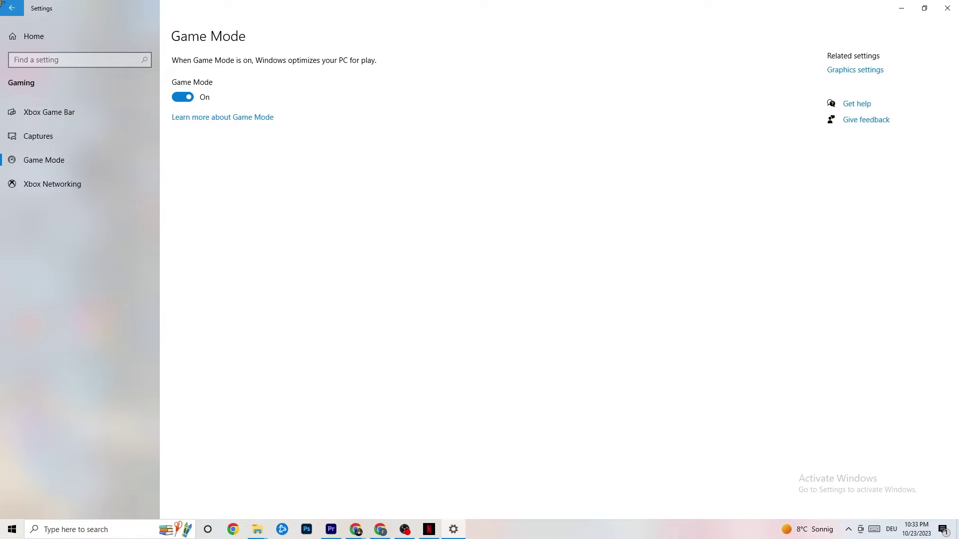
{"action": "left_click", "coordinate": [12, 8]}
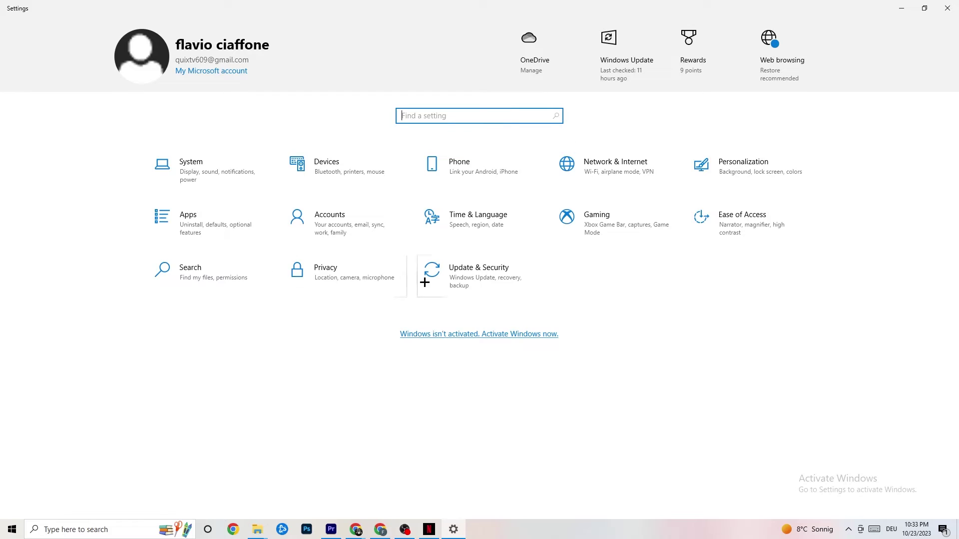
- Check Windows Update reports up to date after glancing at Troubleshoot, then close Settings
{"action": "left_click", "coordinate": [501, 284]}
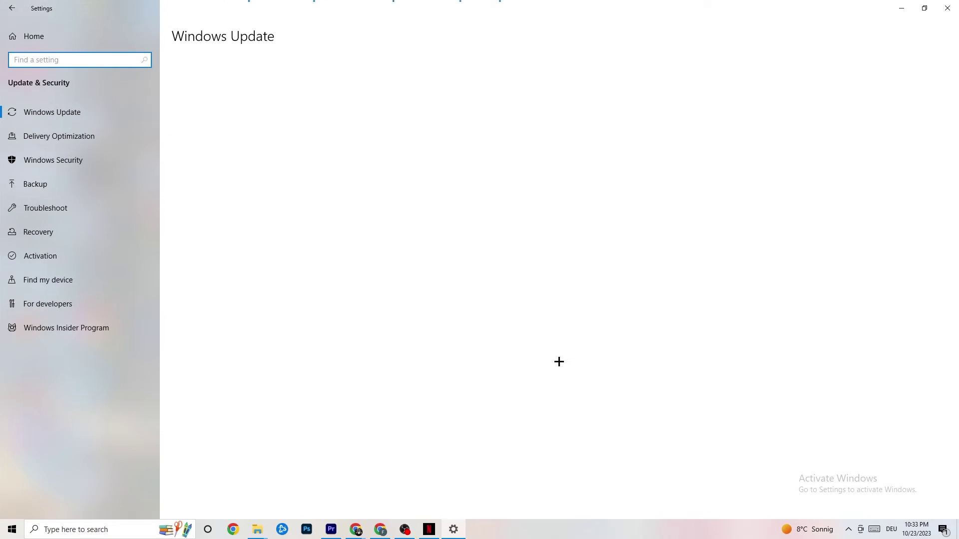
{"action": "left_click", "coordinate": [55, 206]}
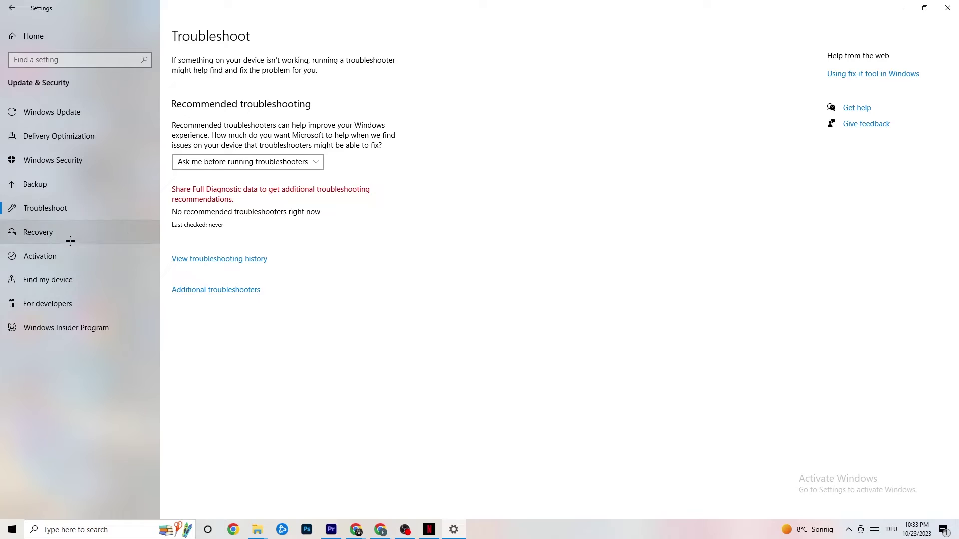
{"action": "left_click", "coordinate": [80, 113]}
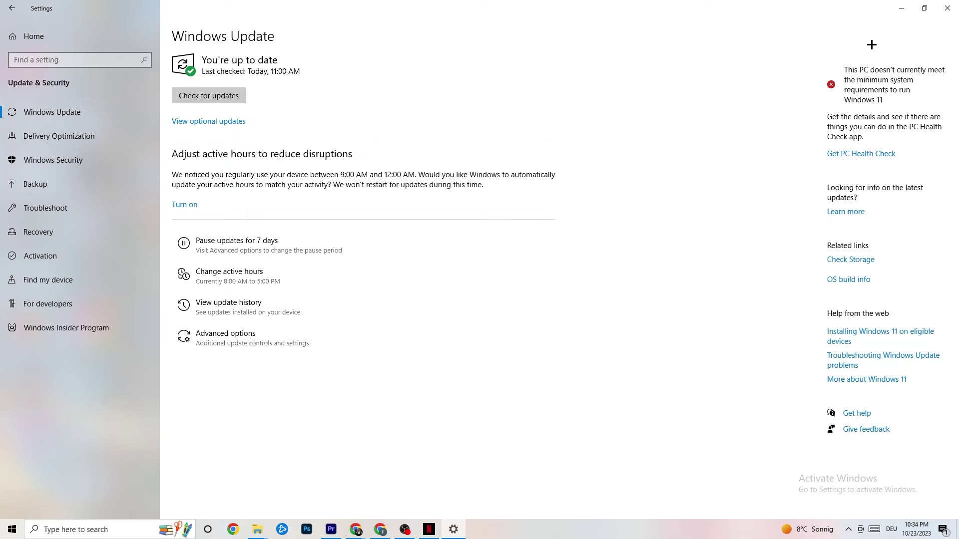
{"action": "left_click", "coordinate": [937, 11]}
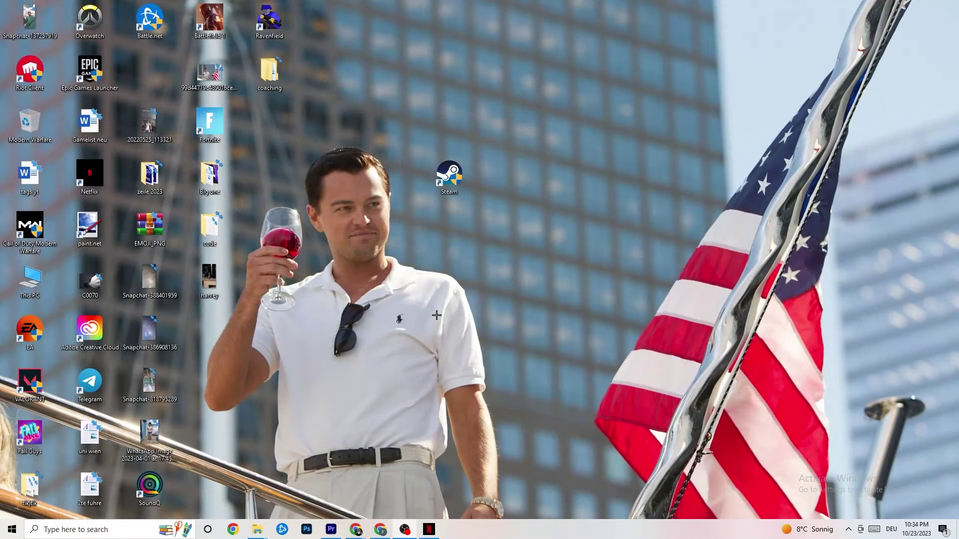